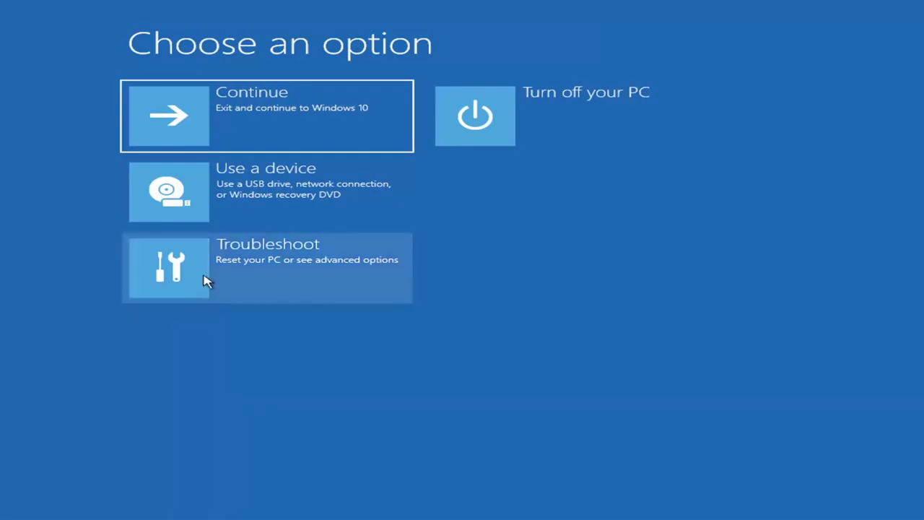
Step: Run Startup Repair from the advanced troubleshooting options
{"action": "left_click", "coordinate": [345, 274]}
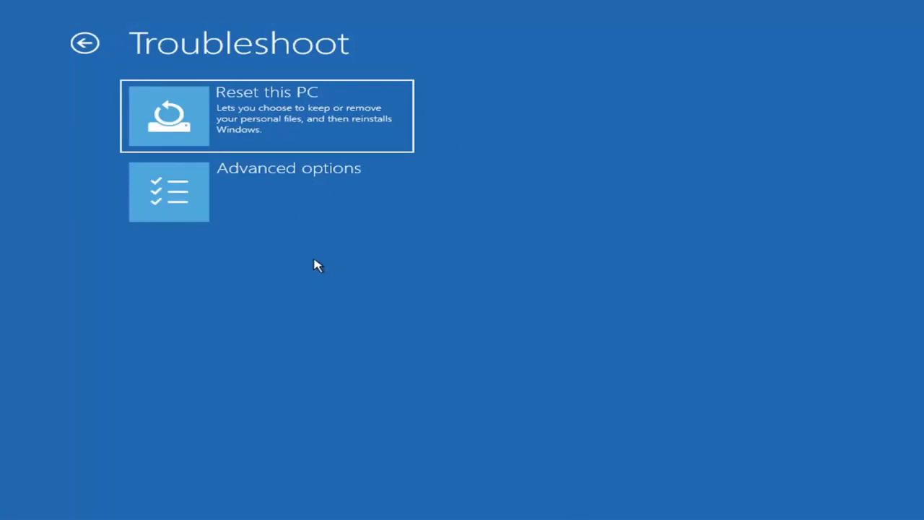
{"action": "left_click", "coordinate": [290, 196]}
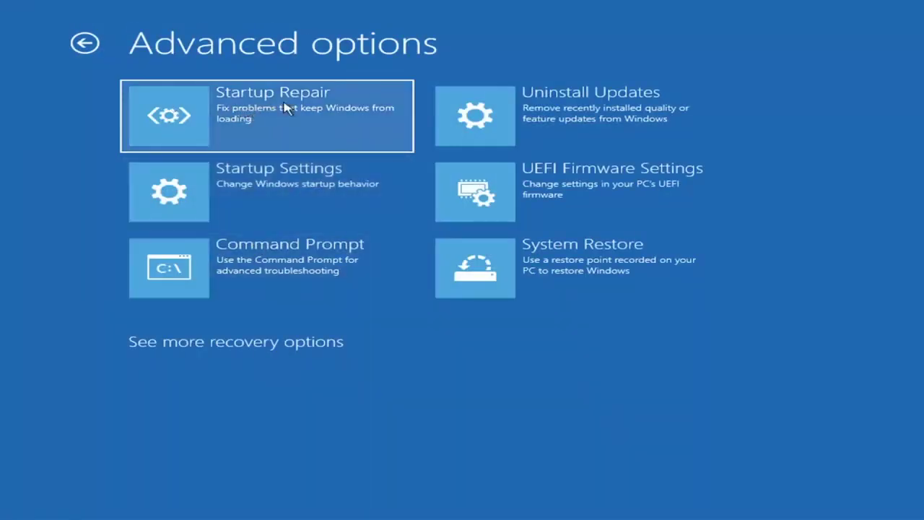
{"action": "left_click", "coordinate": [242, 127]}
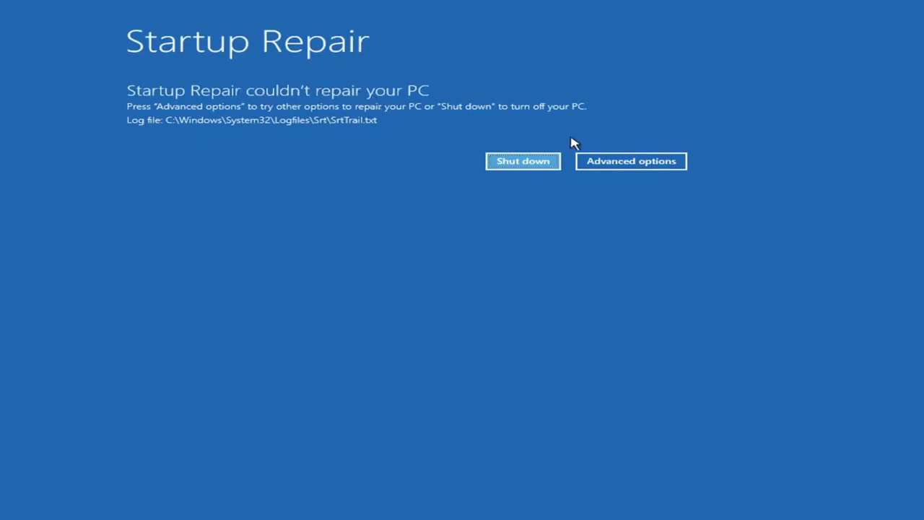
Step: Review the Startup Settings and Uninstall Updates choices among the advanced troubleshooting options, returning to the advanced options
{"action": "left_click", "coordinate": [642, 164]}
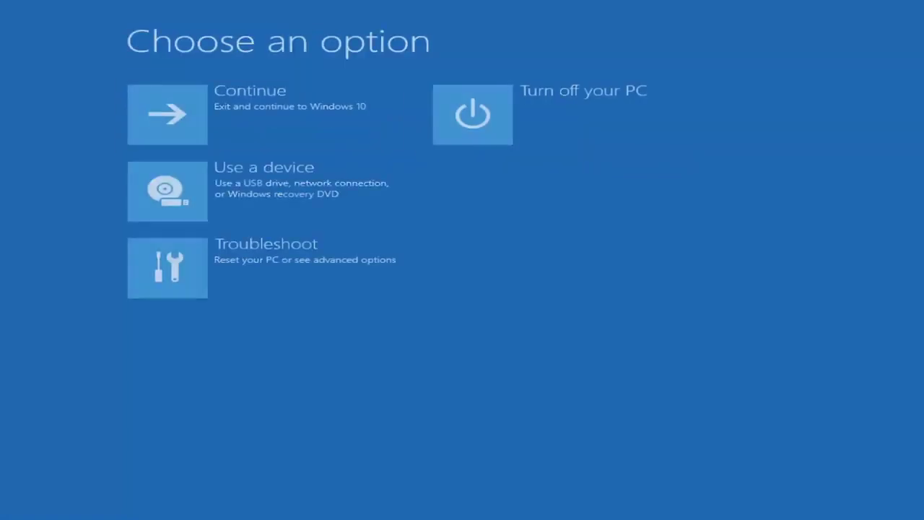
{"action": "left_click", "coordinate": [285, 268]}
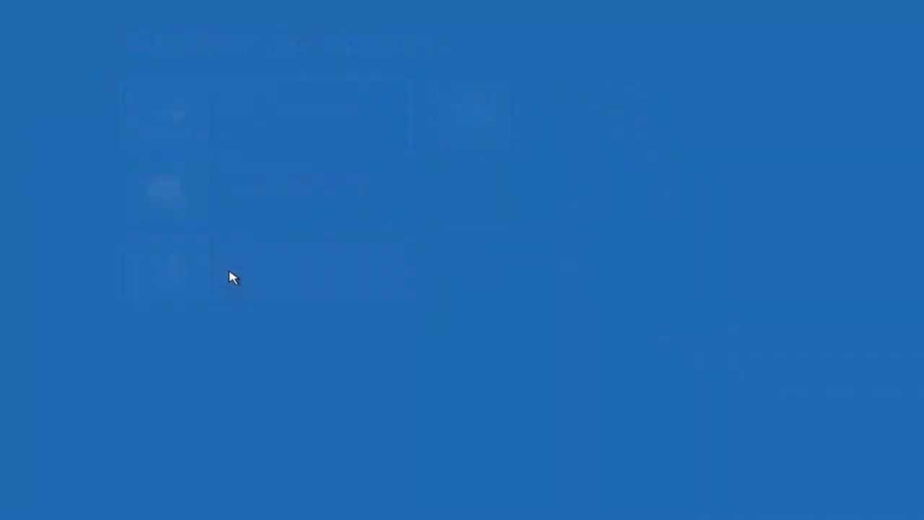
{"action": "left_click", "coordinate": [242, 203]}
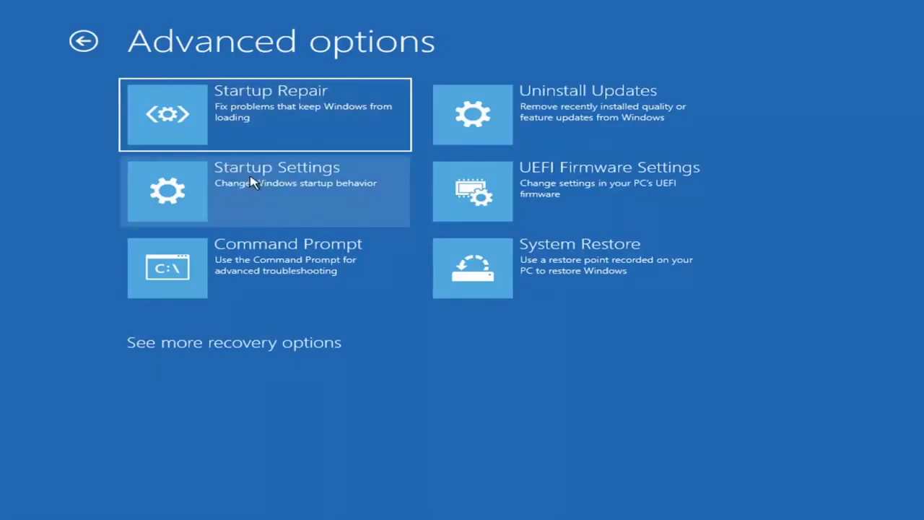
{"action": "left_click", "coordinate": [237, 192]}
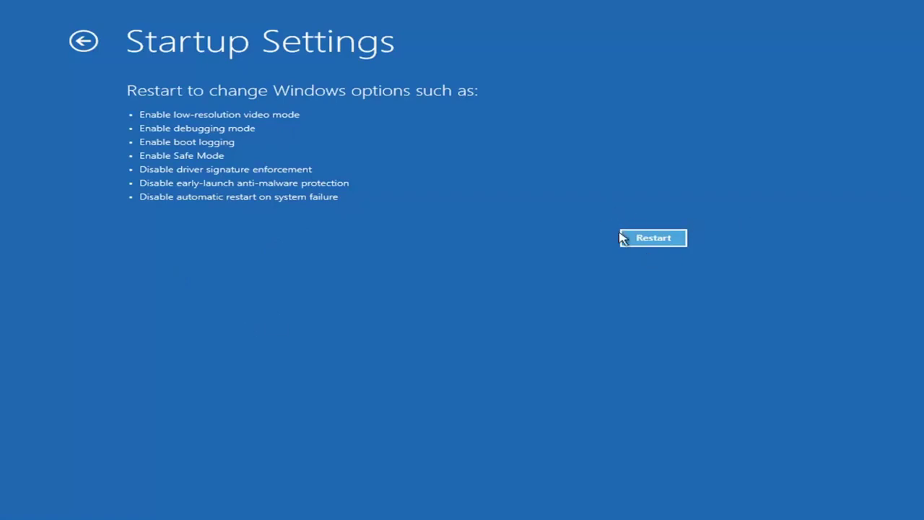
{"action": "left_click", "coordinate": [670, 239]}
{"action": "left_click", "coordinate": [75, 41]}
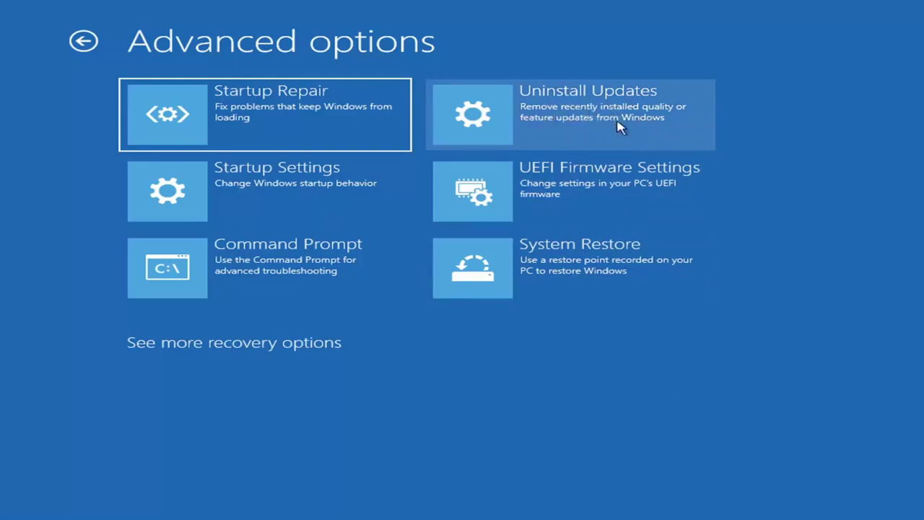
{"action": "left_click", "coordinate": [540, 120]}
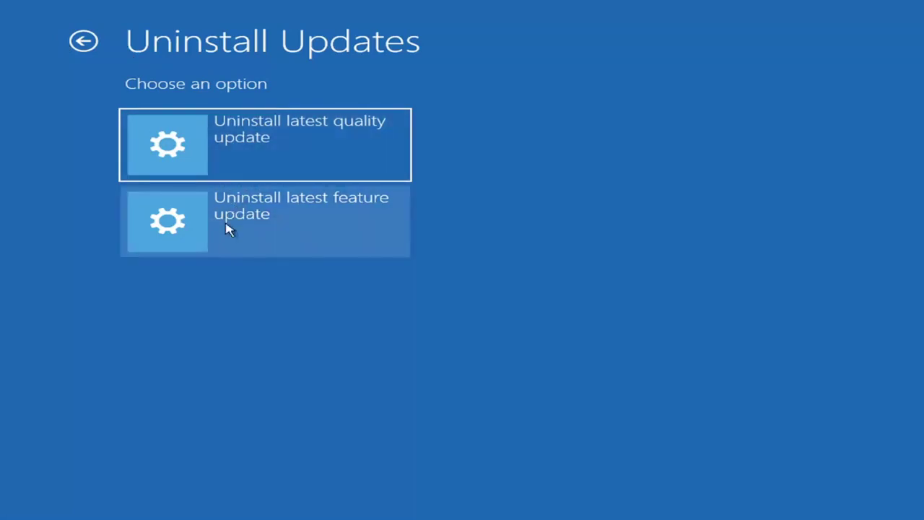
{"action": "left_click", "coordinate": [92, 40]}
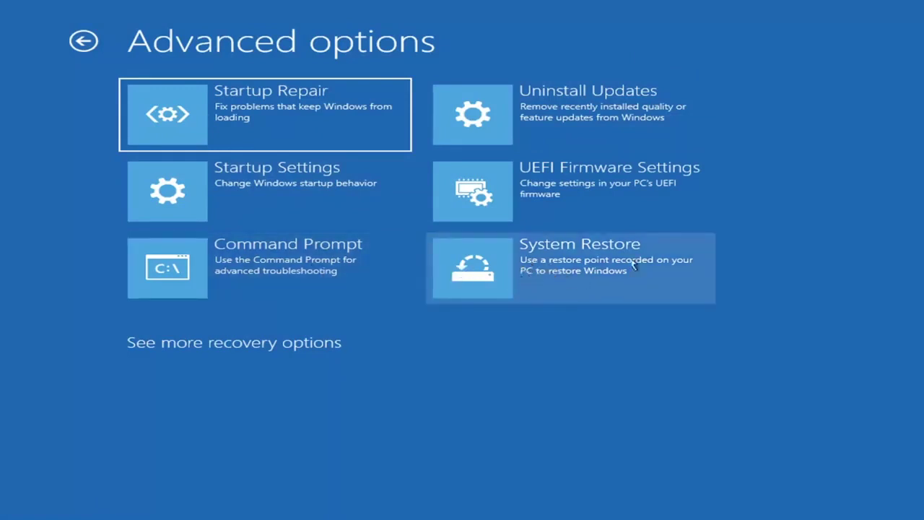
Step: Restore Windows with System Restore to the 7/9/2021 12:37:05 PM "Before Updates" restore point and restart the computer
{"action": "left_click", "coordinate": [601, 282]}
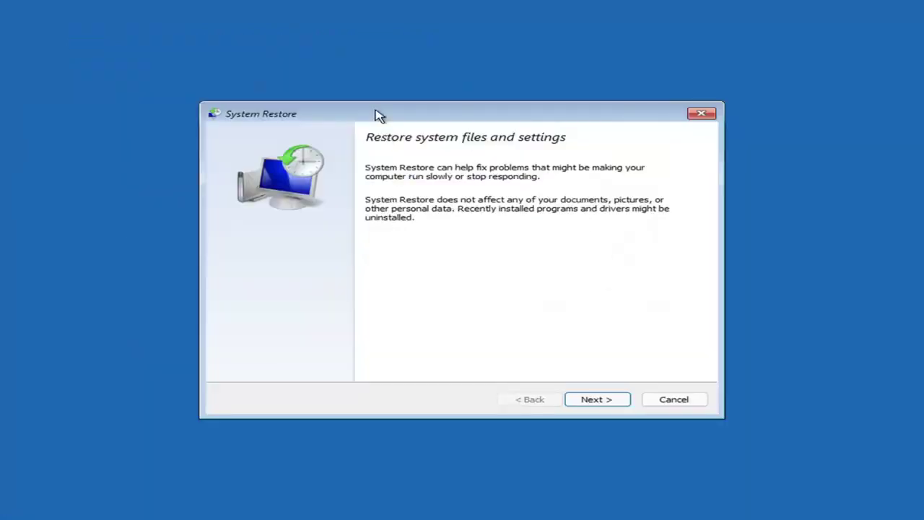
{"action": "left_click", "coordinate": [588, 400]}
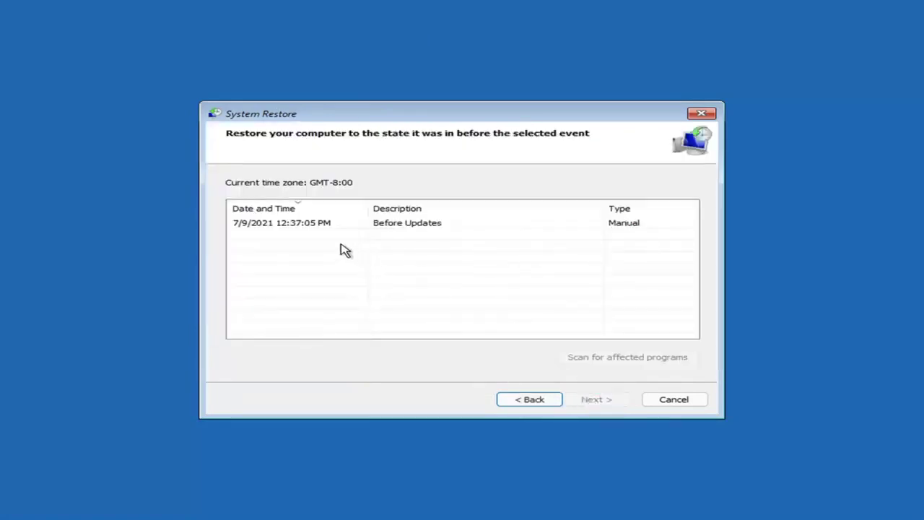
{"action": "left_click", "coordinate": [285, 228]}
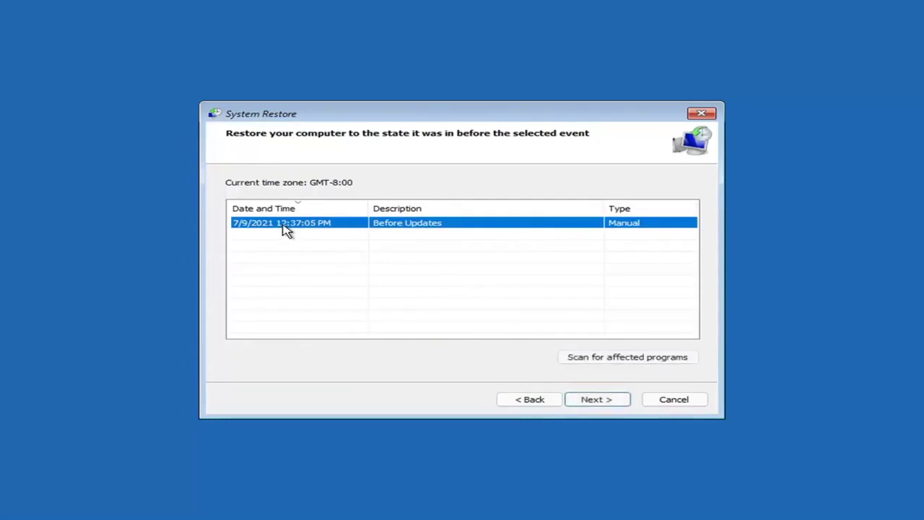
{"action": "left_click", "coordinate": [608, 402]}
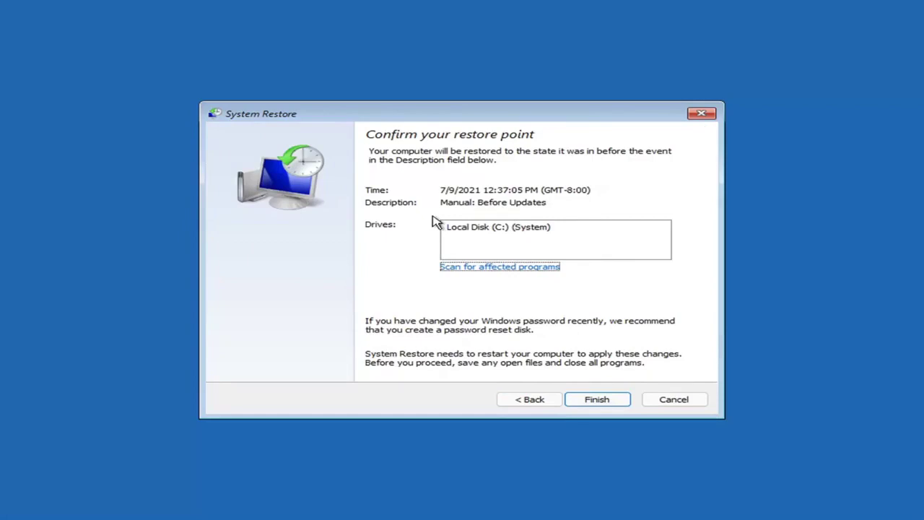
{"action": "left_click", "coordinate": [599, 404]}
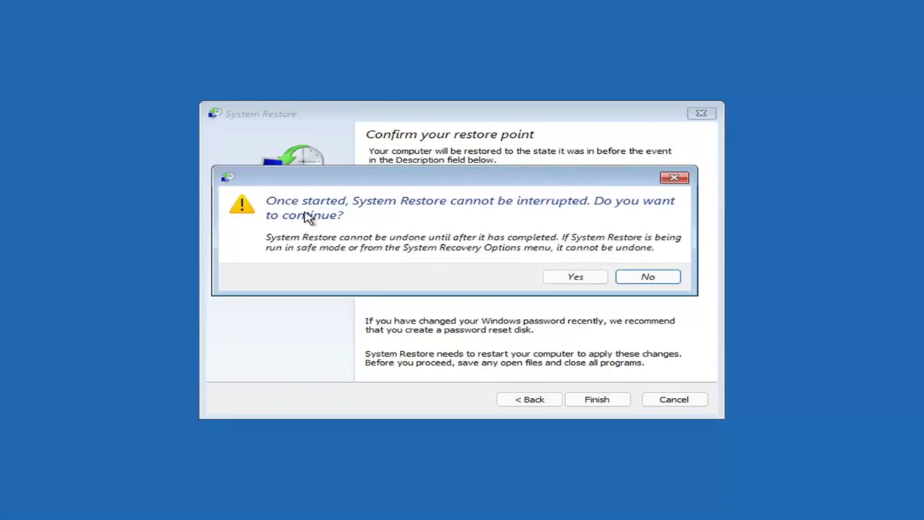
{"action": "left_click", "coordinate": [575, 279]}
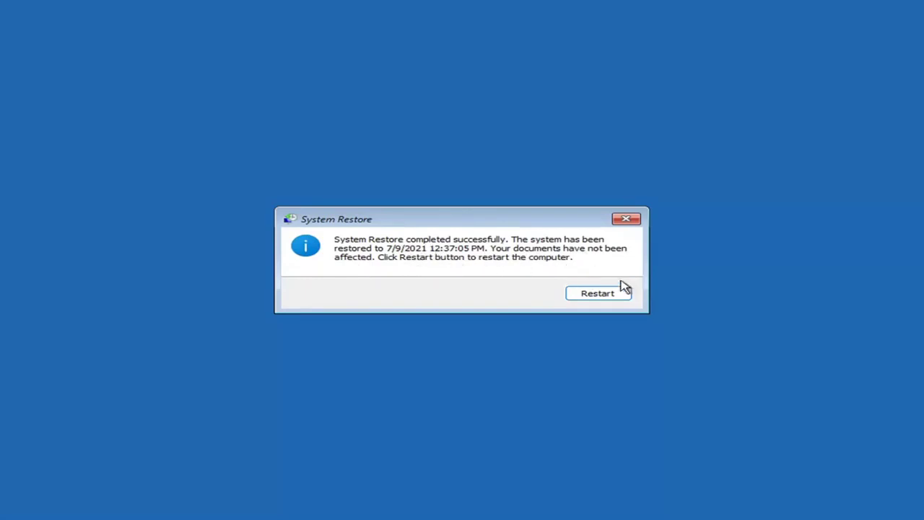
{"action": "left_click", "coordinate": [592, 295]}
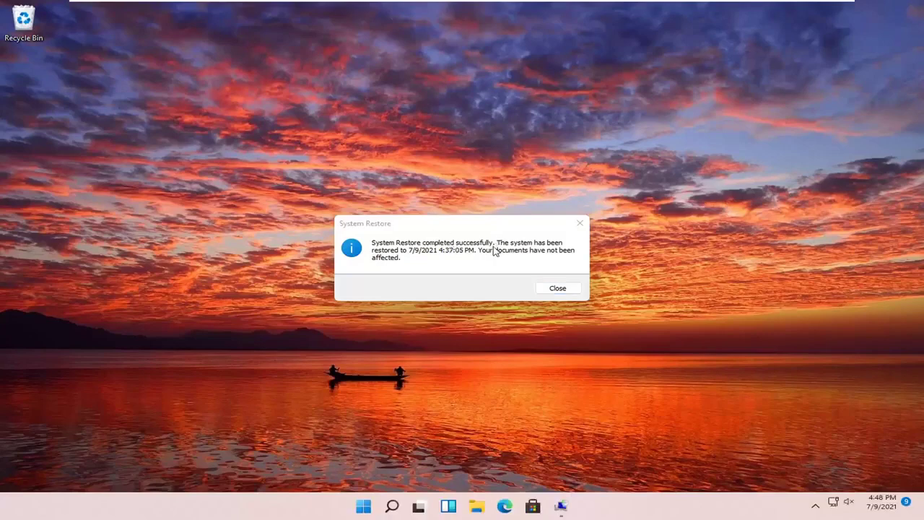
{"action": "left_click", "coordinate": [580, 224]}
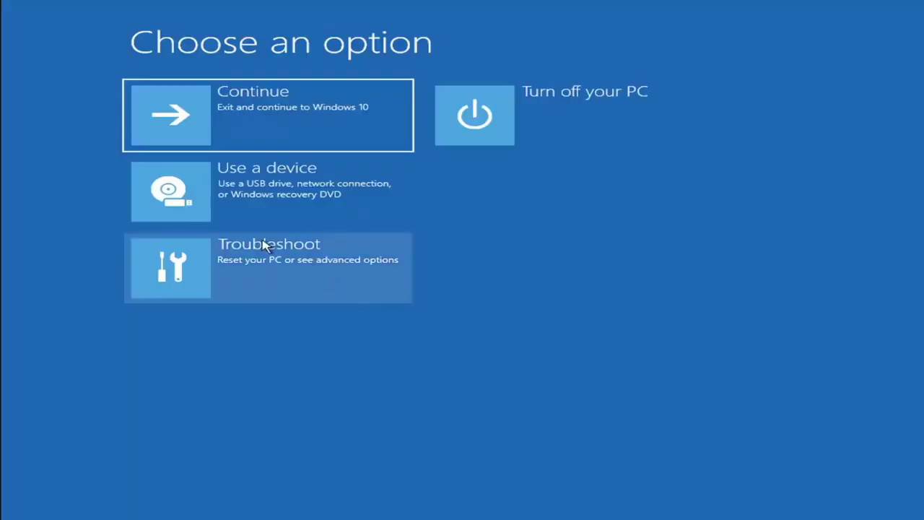
Step: Look at the Reset this PC choices for keeping or removing files, and return to the initial recovery options
{"action": "left_click", "coordinate": [235, 281]}
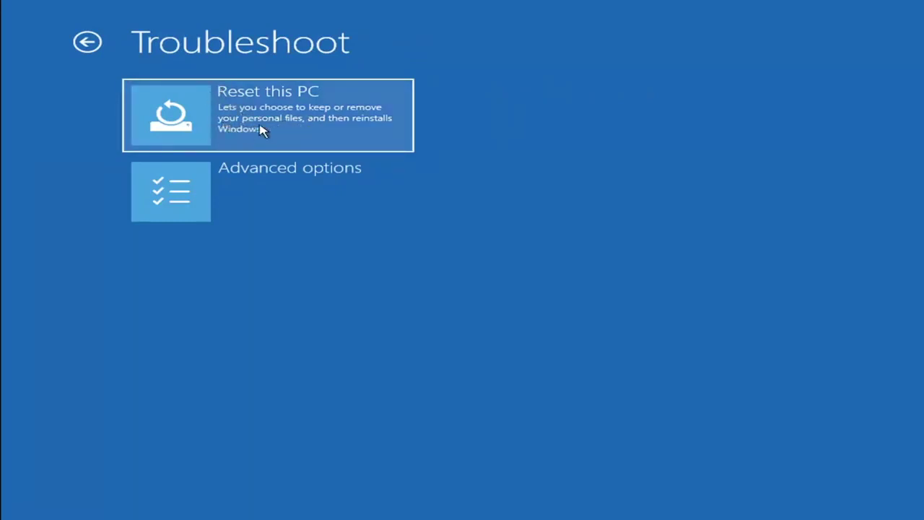
{"action": "left_click", "coordinate": [304, 131]}
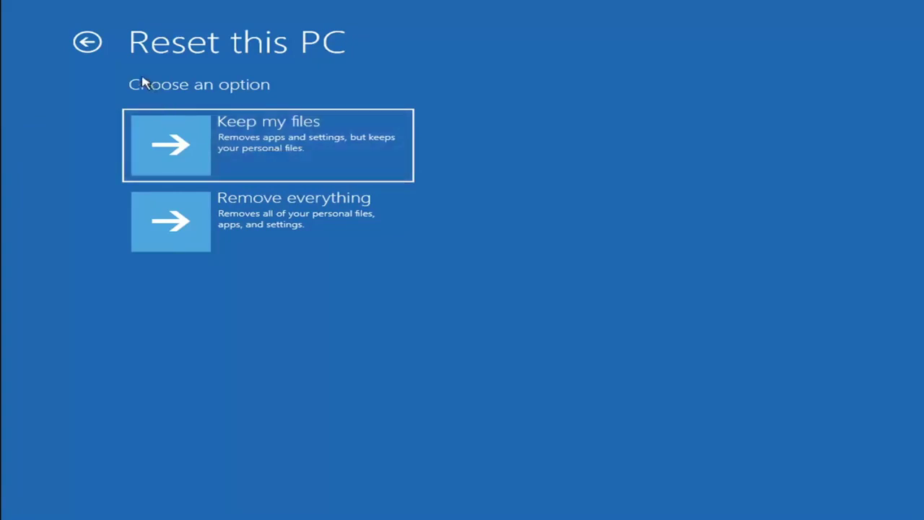
{"action": "left_click", "coordinate": [88, 43]}
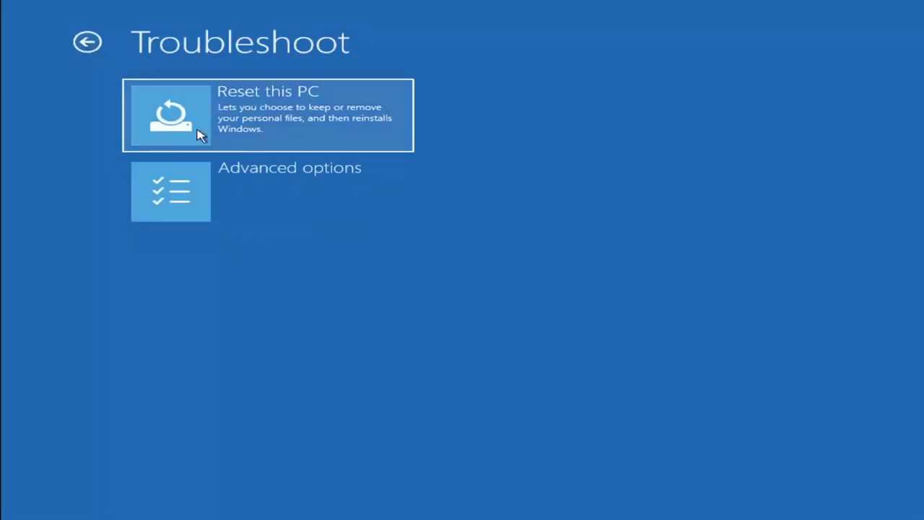
{"action": "left_click", "coordinate": [96, 43]}
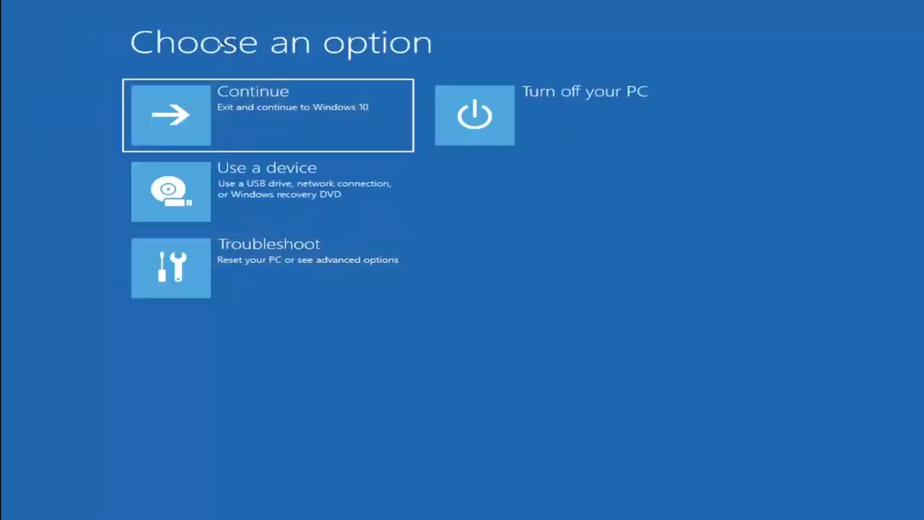
Step: Open the Command Prompt from the advanced troubleshooting options
{"action": "left_click", "coordinate": [283, 272]}
{"action": "left_click", "coordinate": [278, 200]}
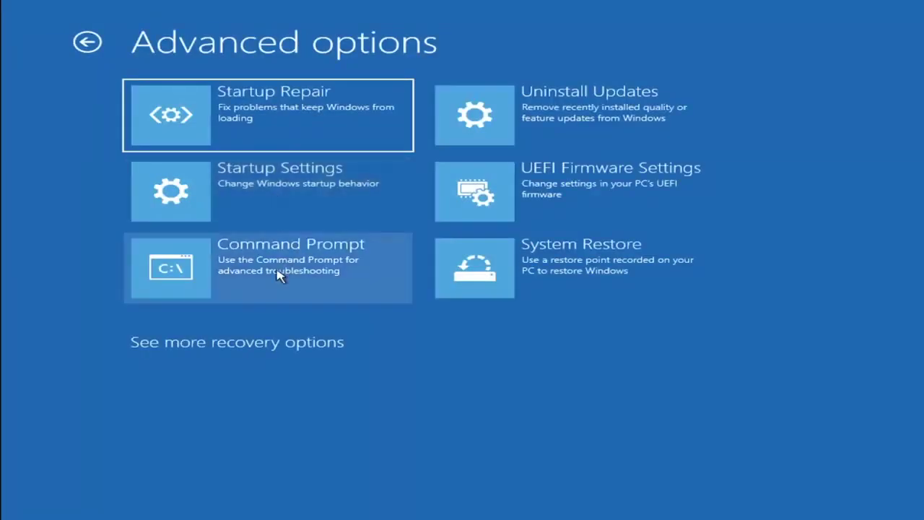
{"action": "left_click", "coordinate": [229, 274]}
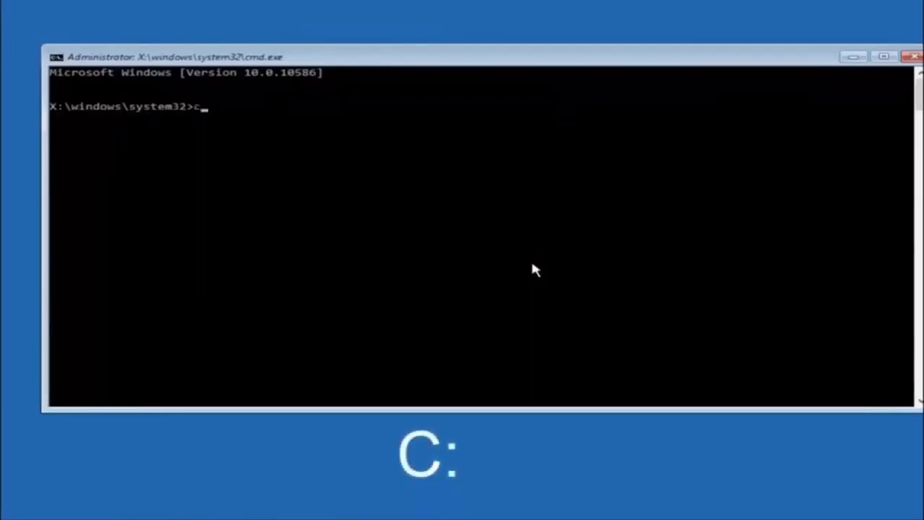
Step: Switch to the C: drive and list its contents with dir
{"action": "type", "text": ":"}
{"action": "key", "text": "Return"}
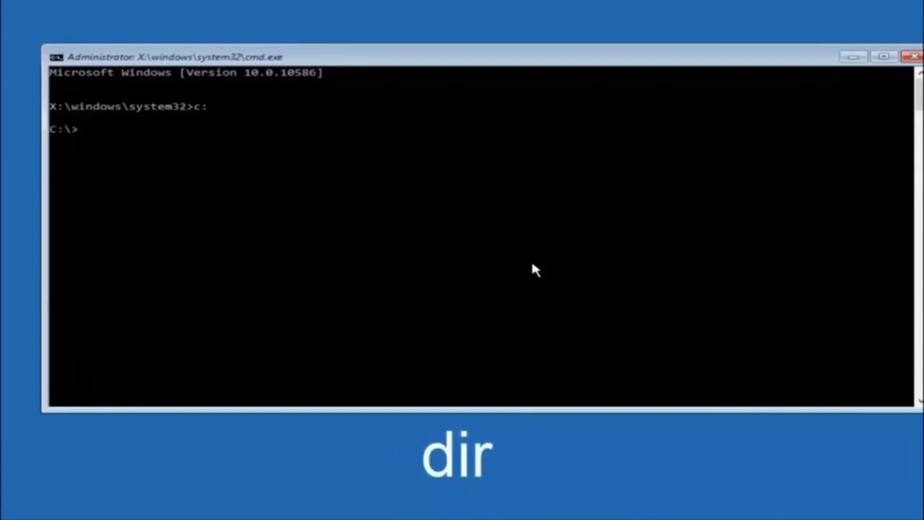
{"action": "type", "text": "dir"}
{"action": "key", "text": "Return"}
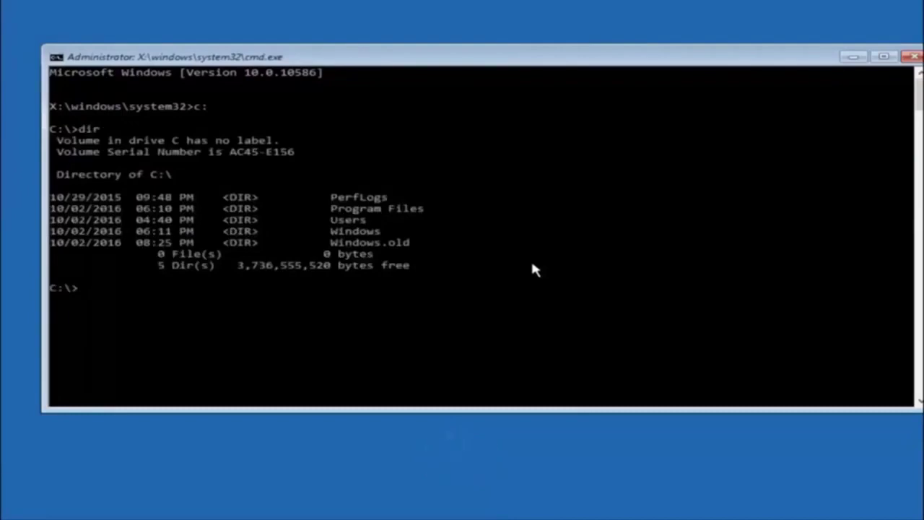
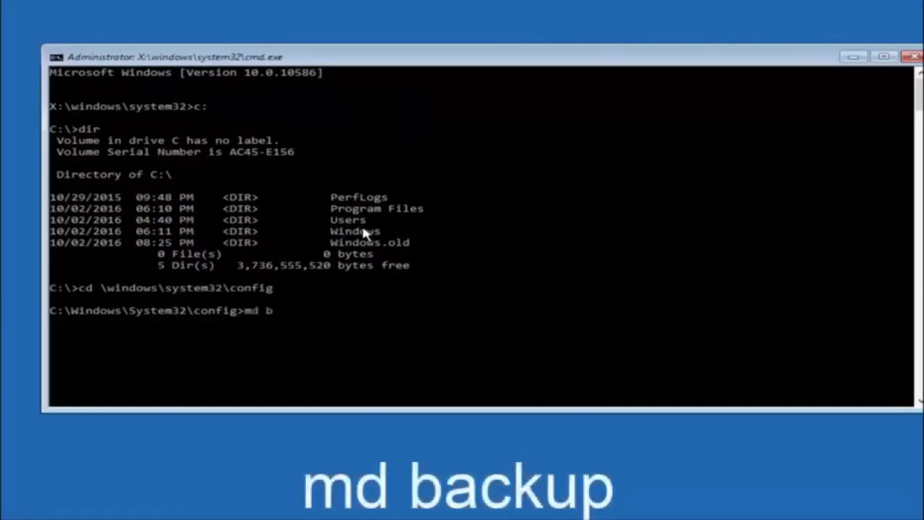
Step: Create a folder named backup in C:\Windows\System32\config and copy all files (*.*) from the config directory into it
{"action": "type", "text": "up"}
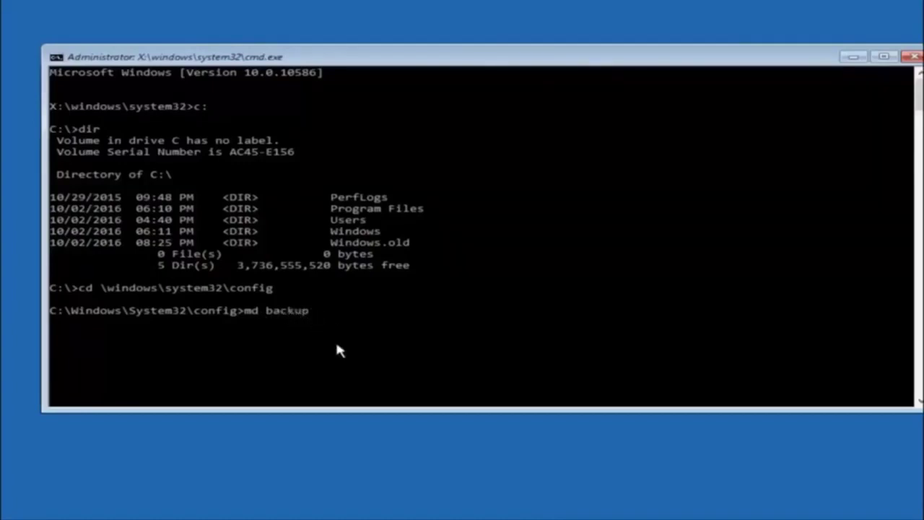
{"action": "key", "text": "Return"}
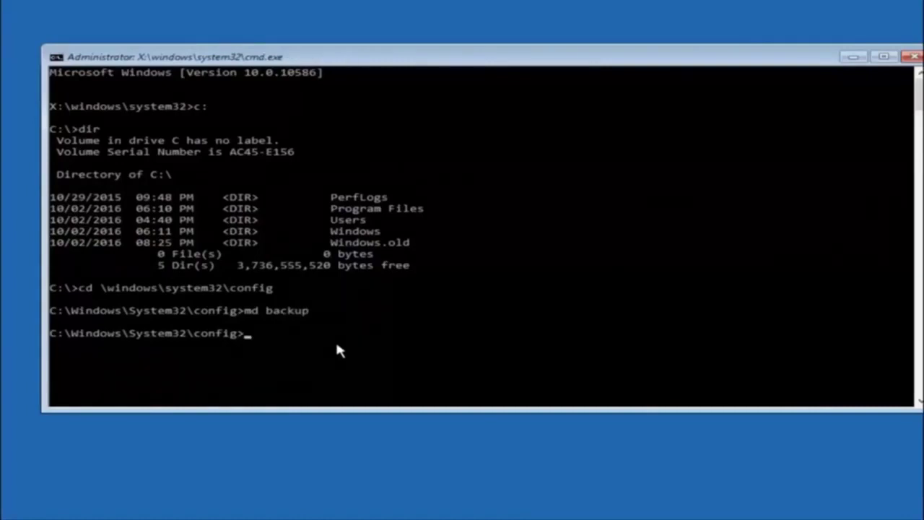
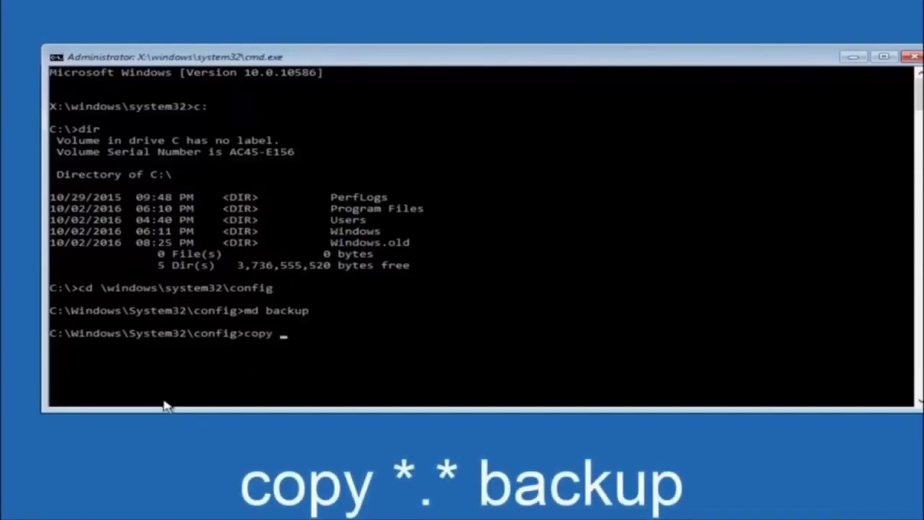
{"action": "type", "text": "*"}
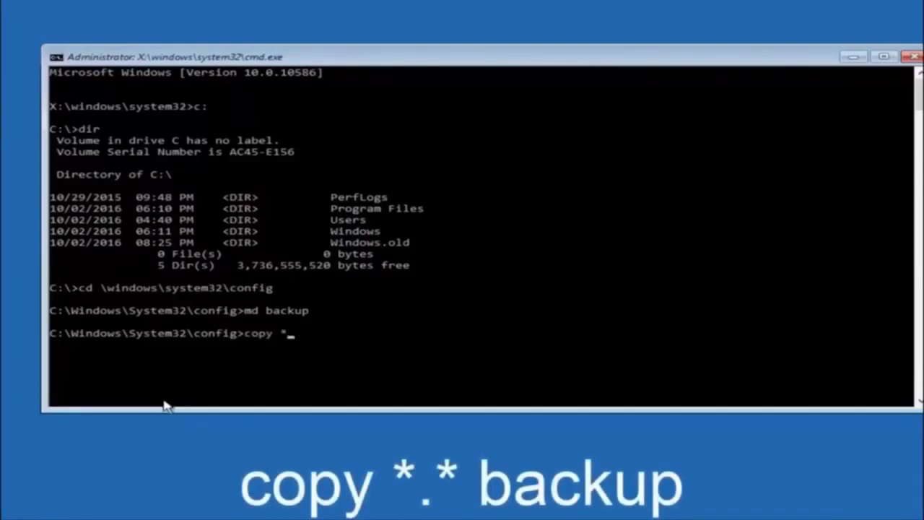
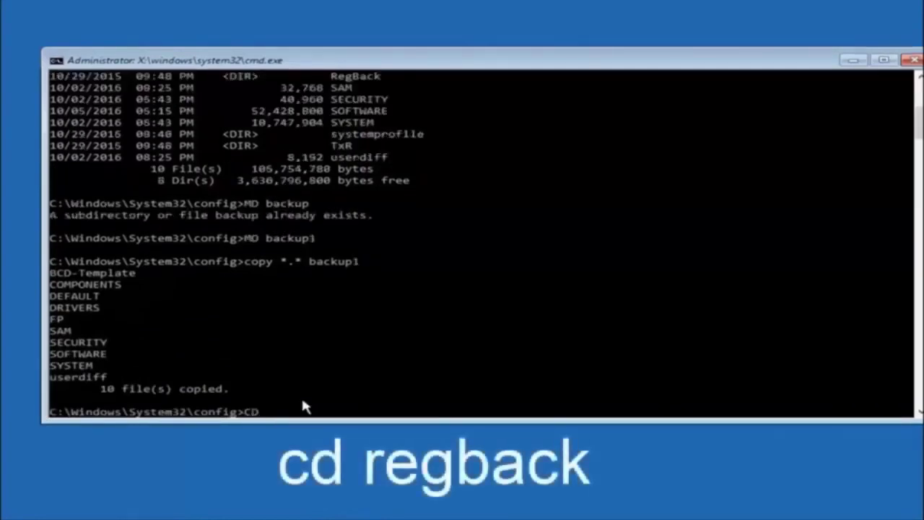
Step: Change from the config directory to its regback subdirectory
{"action": "type", "text": "regback"}
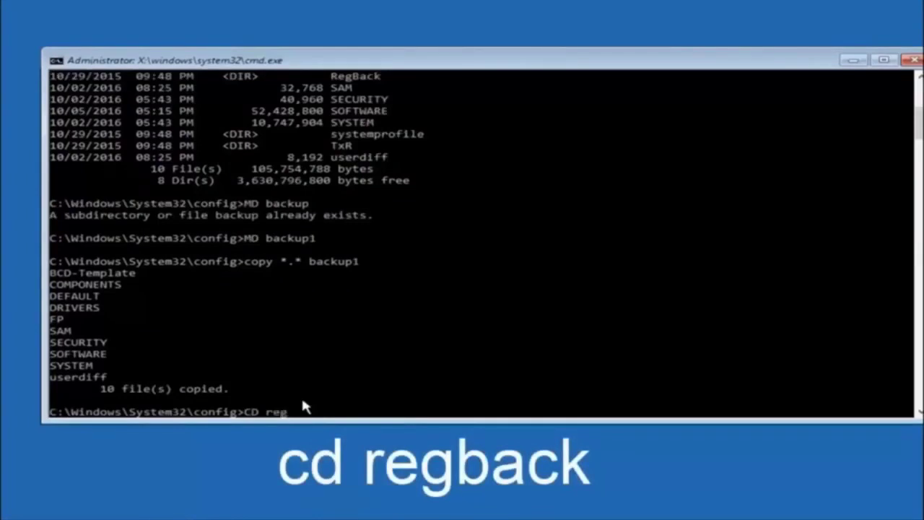
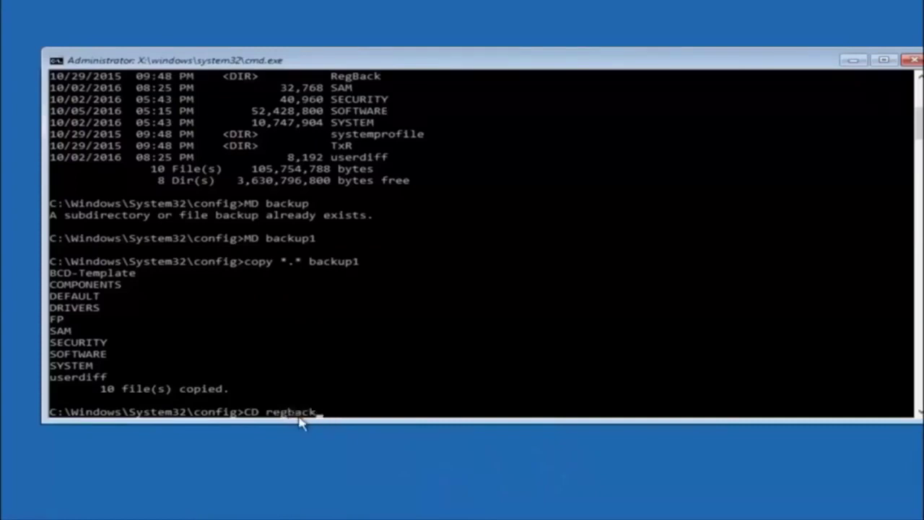
{"action": "key", "text": "Return"}
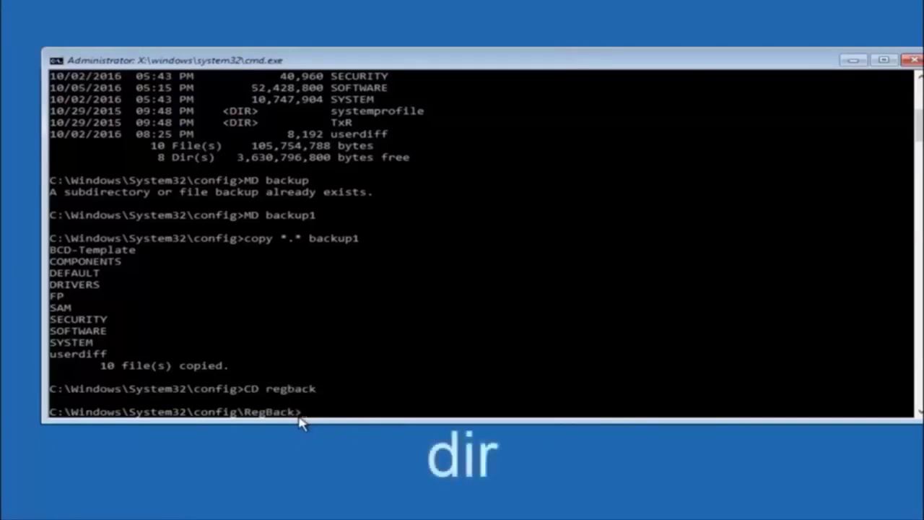
Step: List the contents of the RegBack directory with dir
{"action": "type", "text": "dir"}
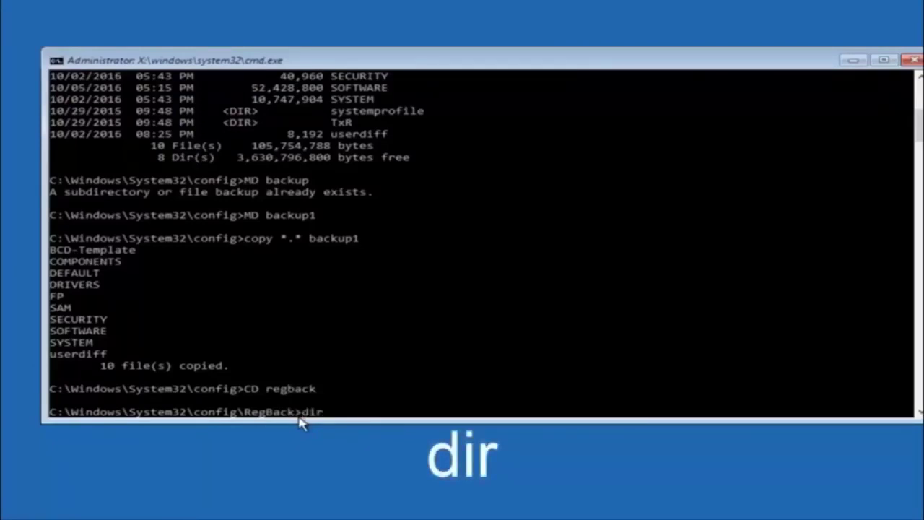
{"action": "key", "text": "Return"}
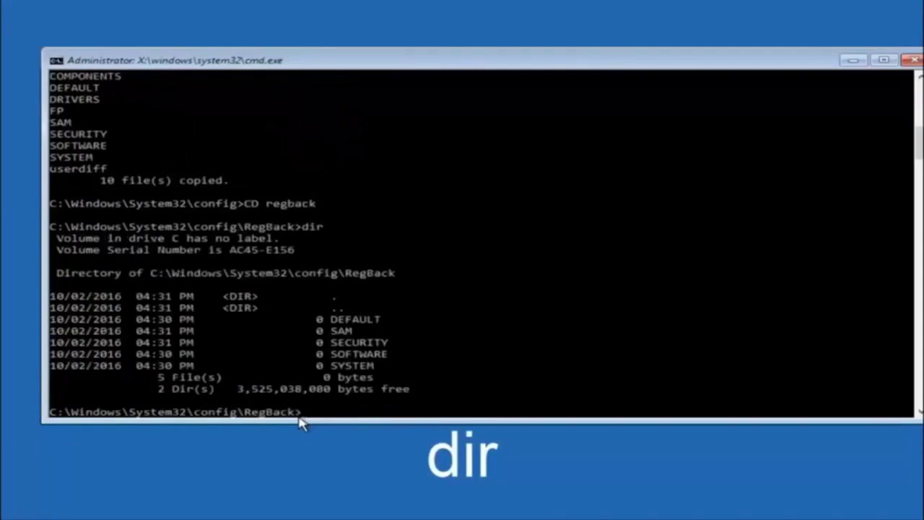
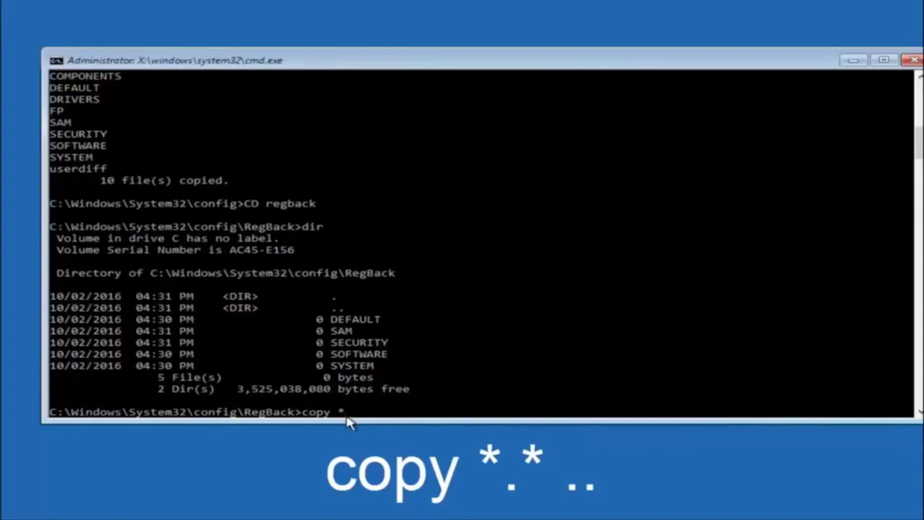
Step: Copy all RegBack files to the parent config directory with copy *.* .., answer A to overwrite all, and close the Command Prompt
{"action": "type", "text": ".*"}
{"action": "key", "text": "BackSpace"}
{"action": "type", "text": "*"}
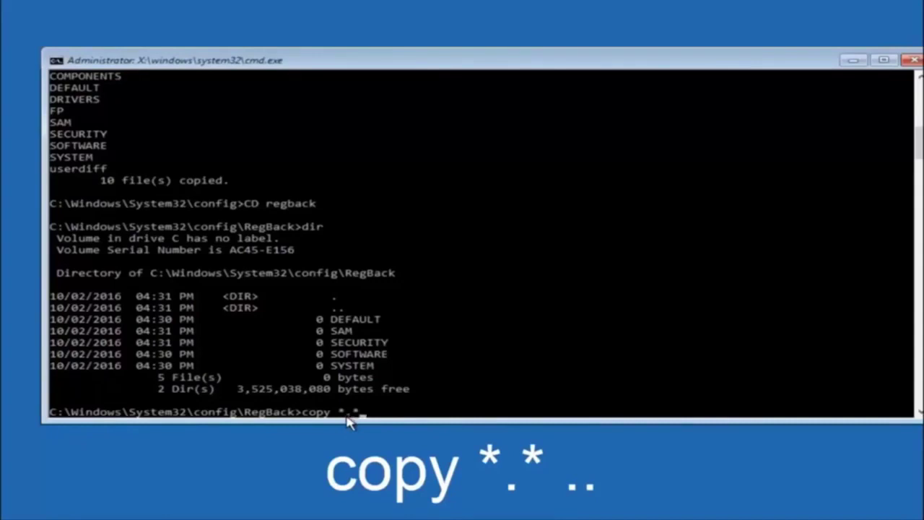
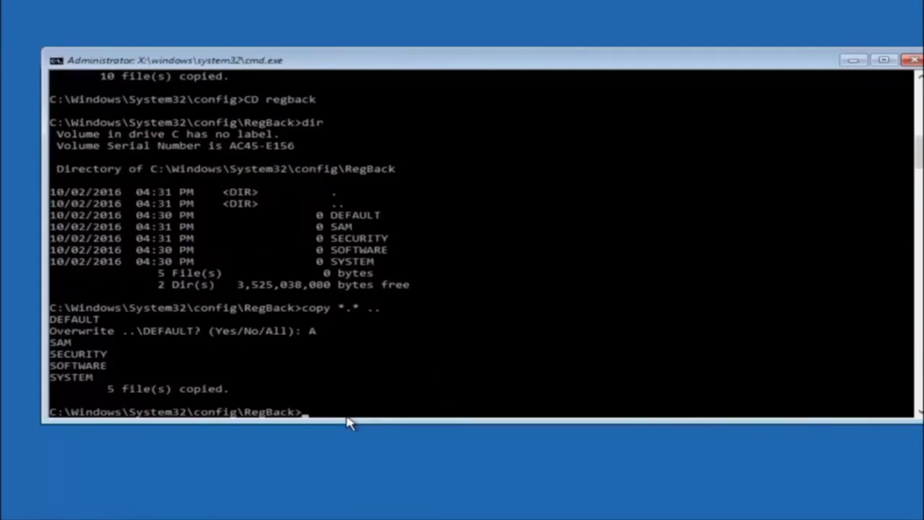
{"action": "left_click", "coordinate": [913, 61]}
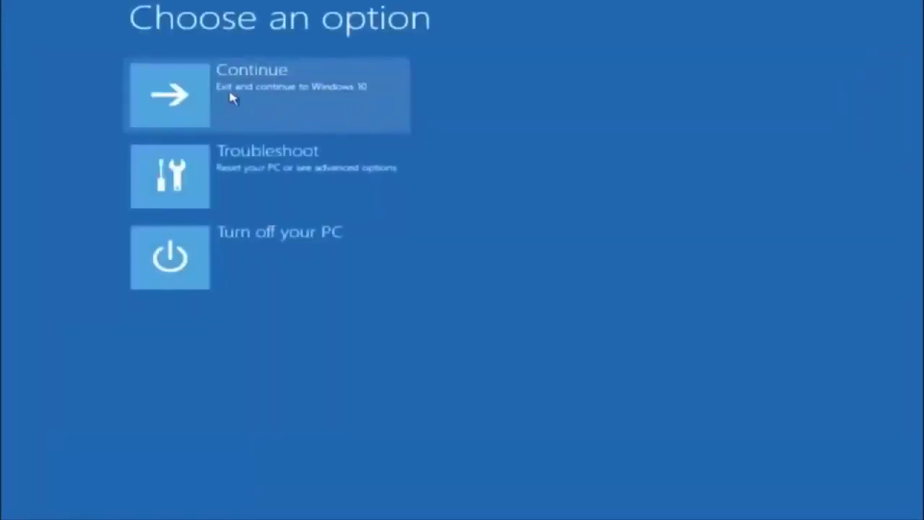